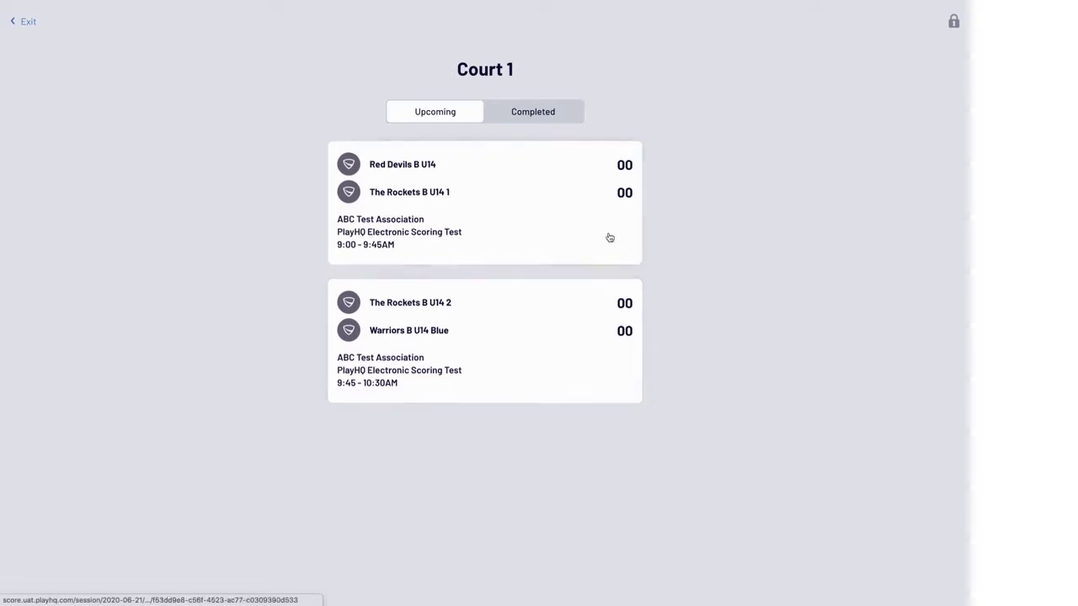
# - Open the Court 1 Red Devils B U14 vs The Rockets B U14 1 match for scoring
pyautogui.click(521, 224)
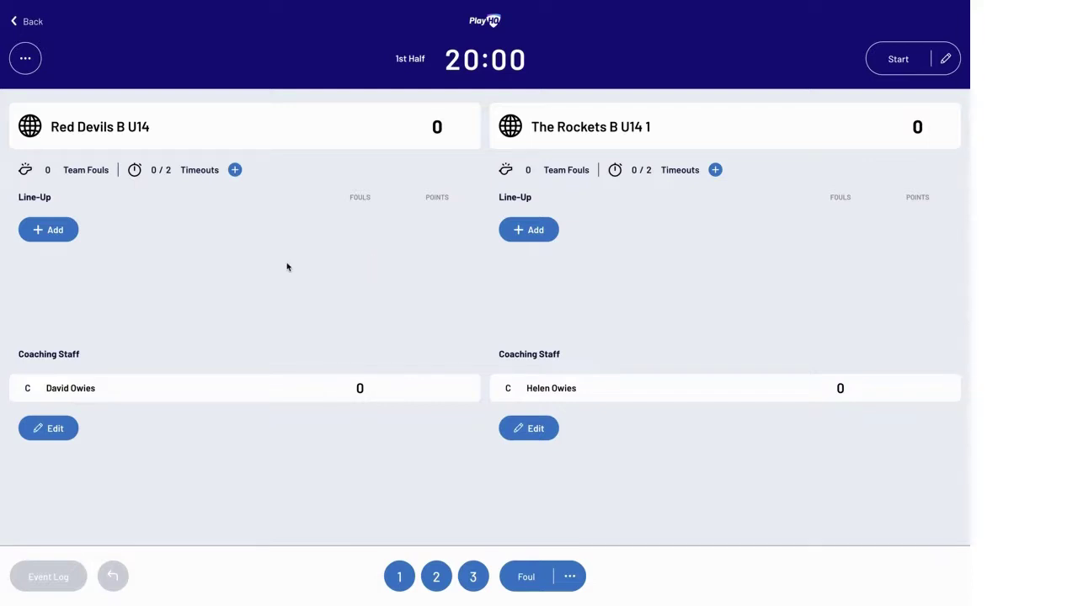
# - Add all six Red Devils roster players, changing the last player's jersey number to 21
pyautogui.click(55, 232)
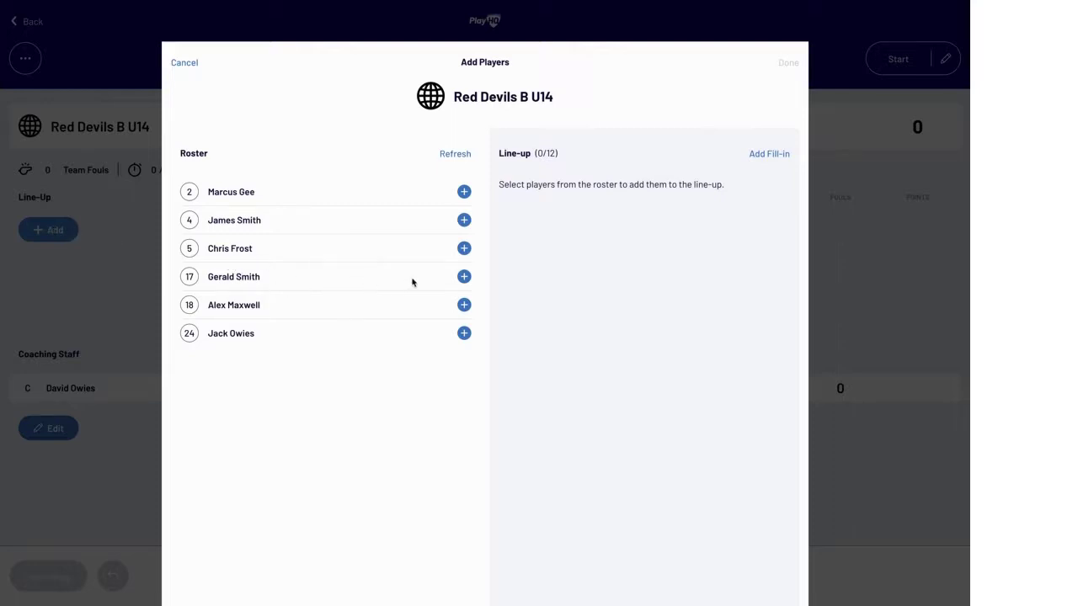
pyautogui.click(463, 193)
pyautogui.click(464, 192)
pyautogui.click(464, 192)
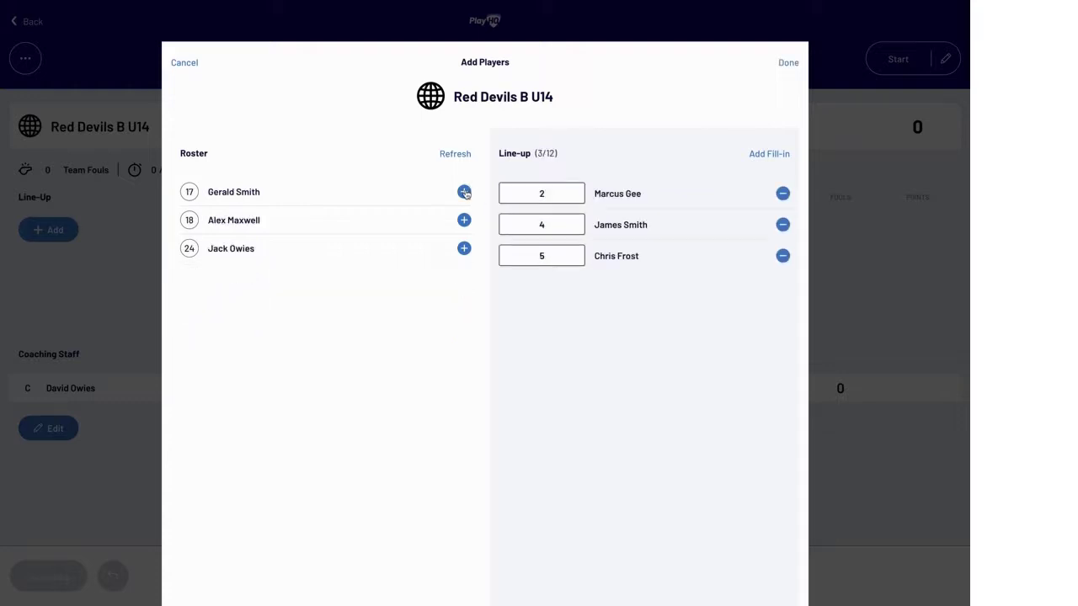
pyautogui.click(464, 192)
pyautogui.click(464, 192)
pyautogui.click(464, 192)
pyautogui.click(534, 348)
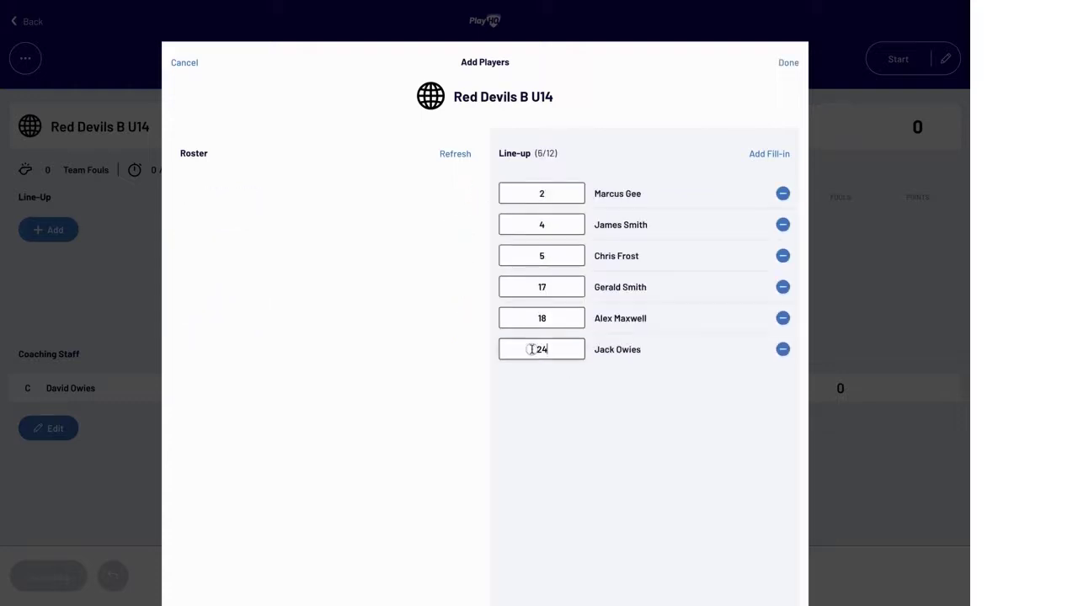
pyautogui.write('21')
# - Back out of the fill-in player form without adding anyone and confirm the Red Devils line-up
pyautogui.click(769, 153)
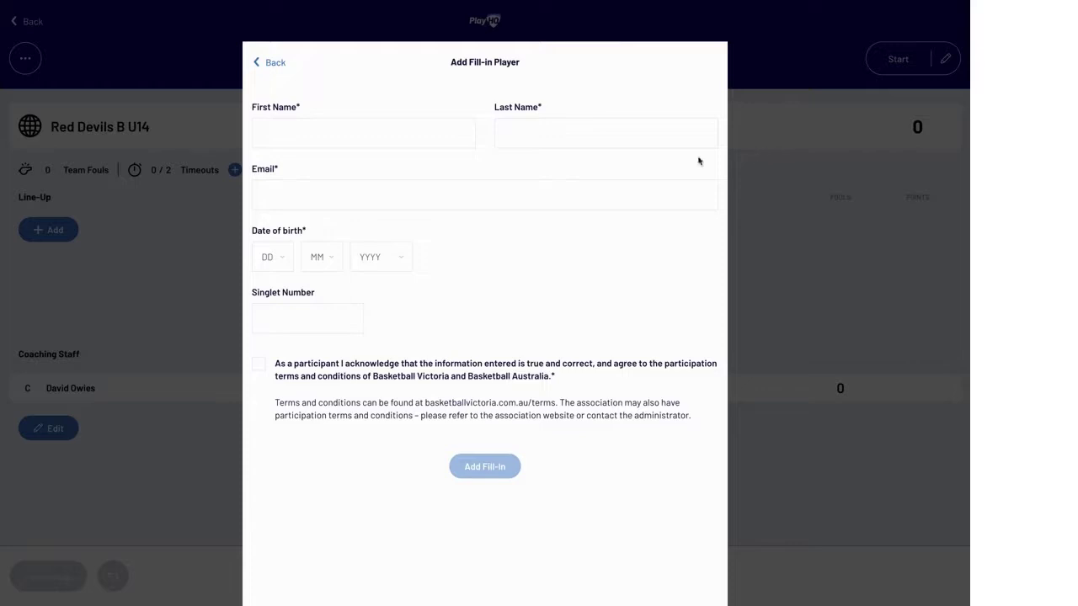
pyautogui.click(274, 65)
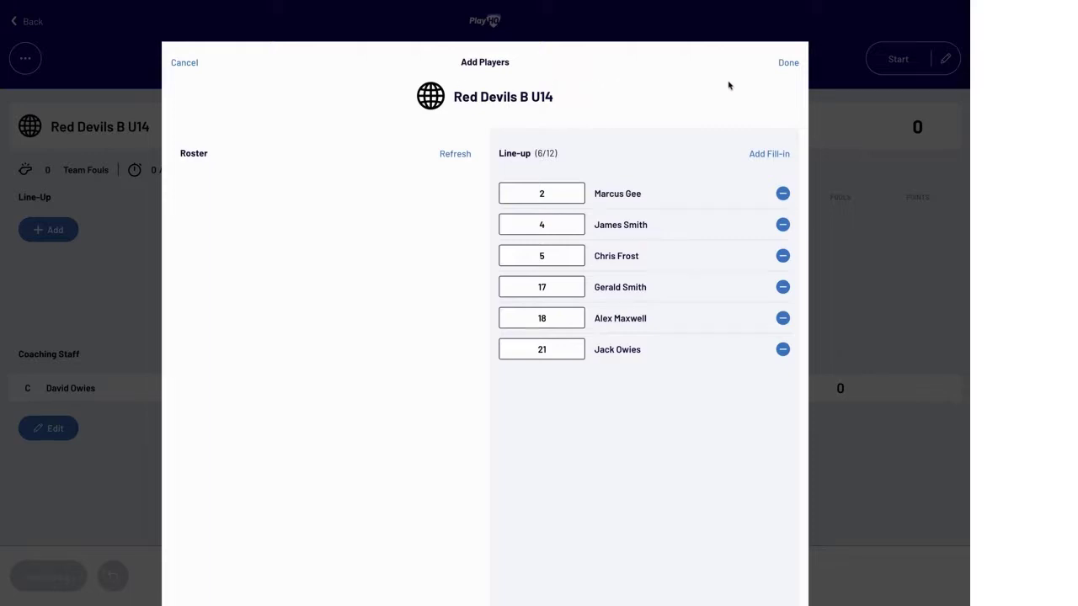
pyautogui.click(788, 63)
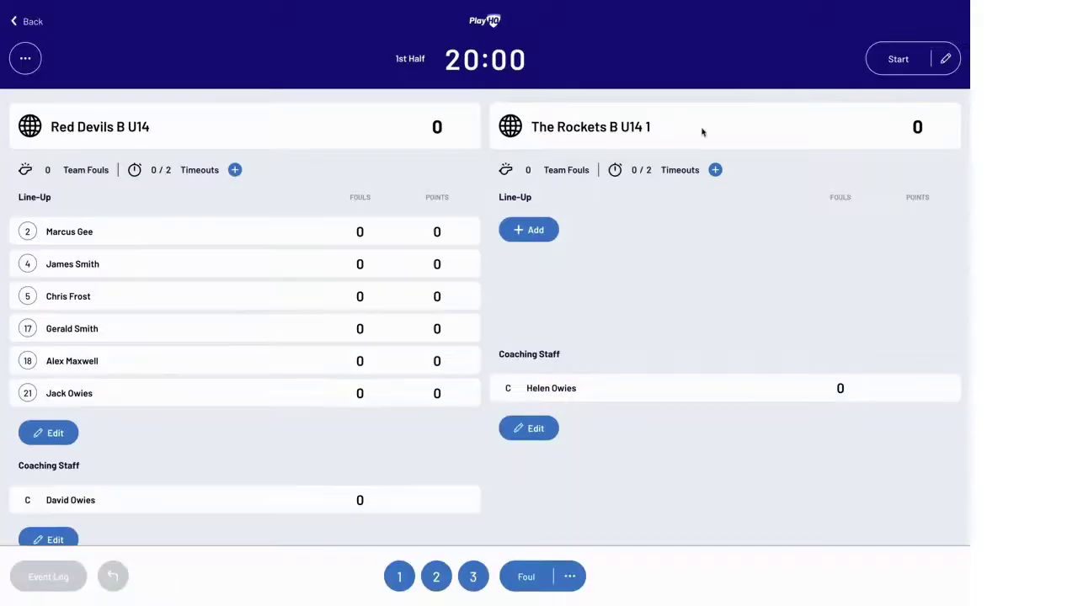
# - Add all six Rockets roster players to The Rockets B U14 1 line-up and confirm it
pyautogui.click(531, 235)
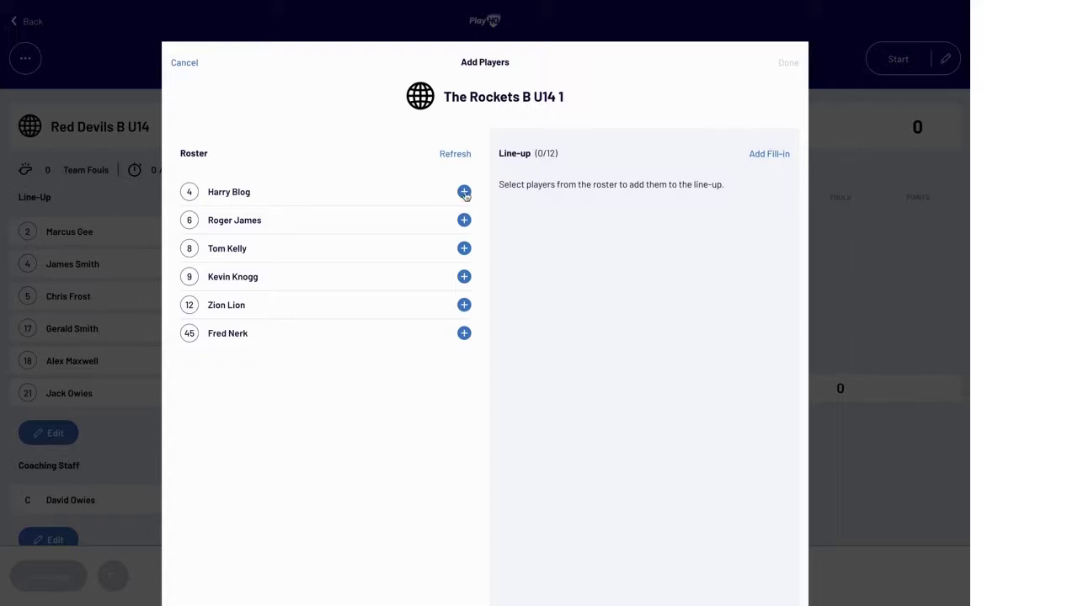
pyautogui.click(464, 192)
pyautogui.click(464, 192)
pyautogui.click(465, 192)
pyautogui.click(464, 192)
pyautogui.click(464, 192)
pyautogui.click(464, 193)
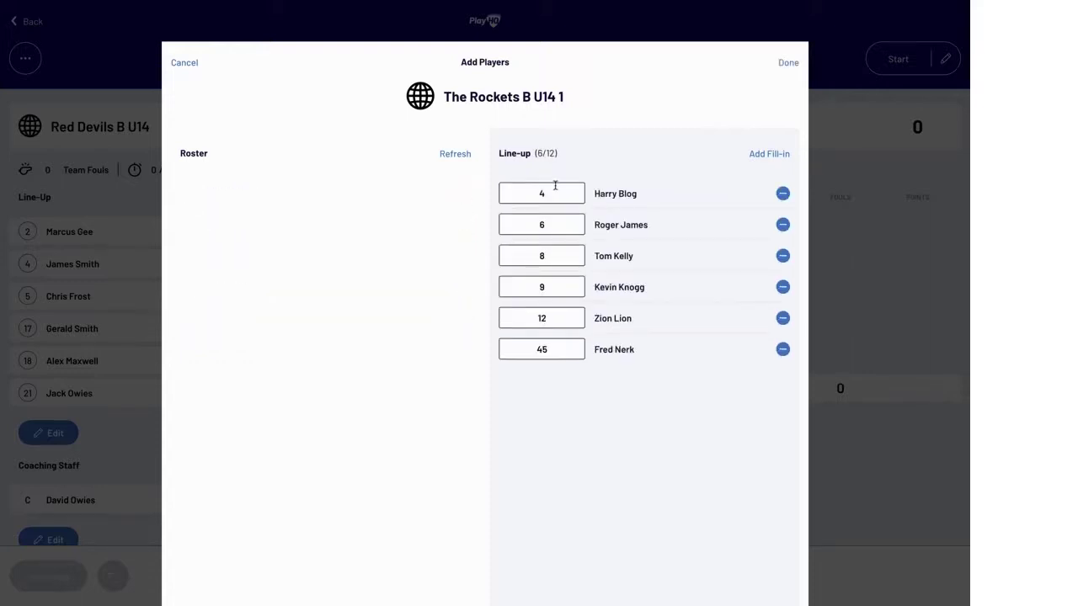
pyautogui.click(789, 63)
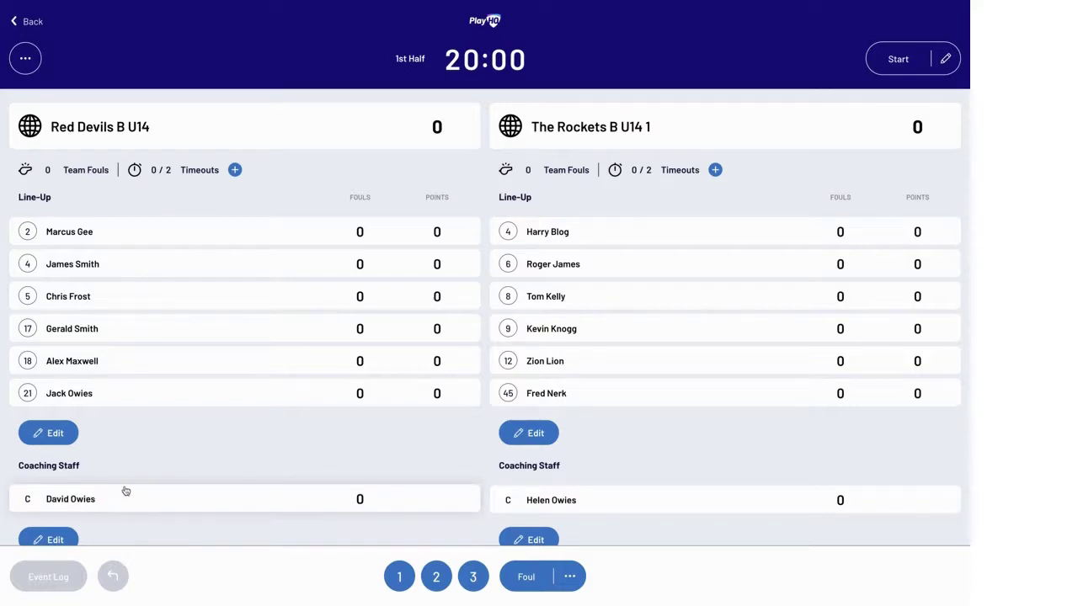
pyautogui.scroll(-1, 301, 436)
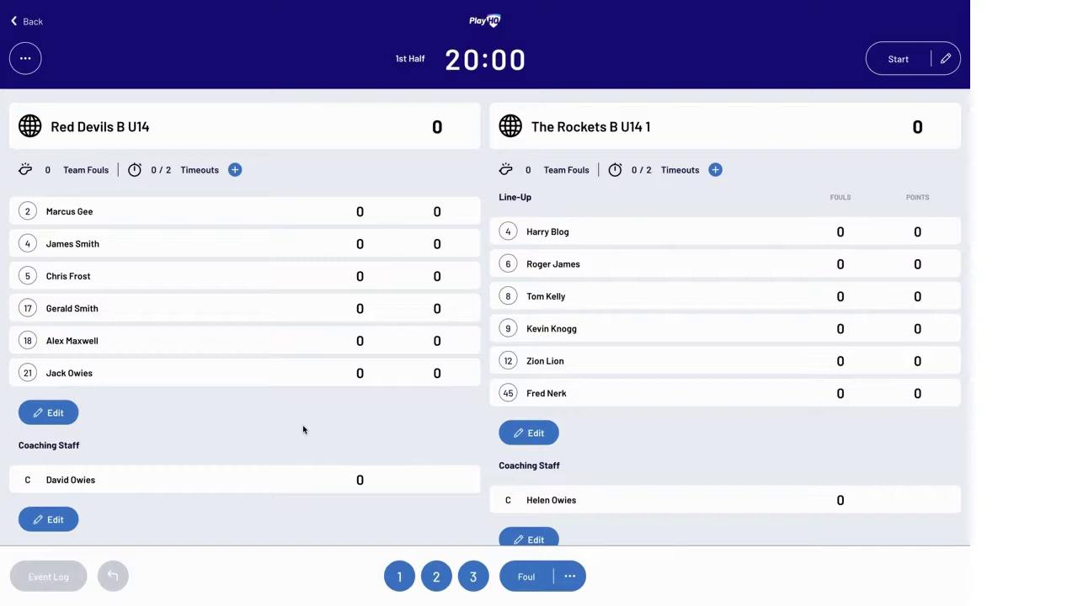
# - Start the 1st-half clock, pause at 19:53, leave the clock editor unchanged, then restart it
pyautogui.click(898, 61)
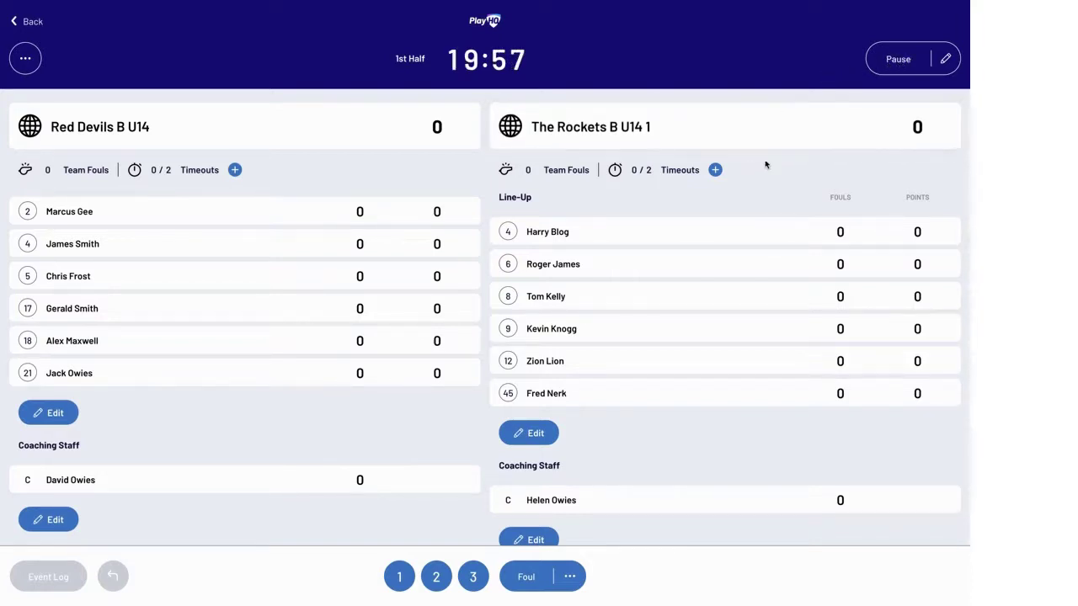
pyautogui.click(902, 65)
pyautogui.click(946, 62)
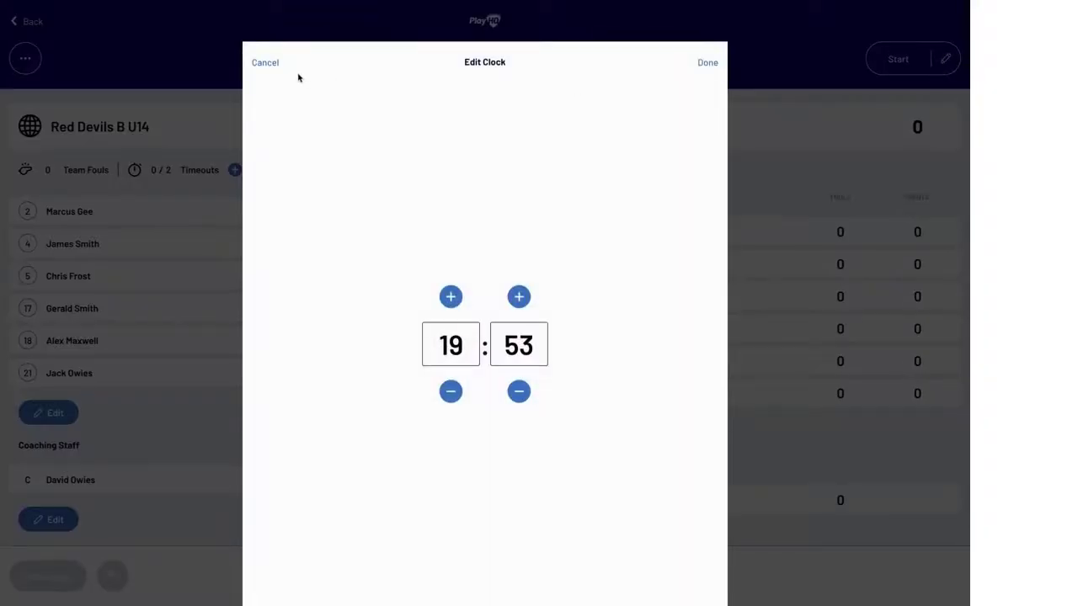
pyautogui.click(266, 64)
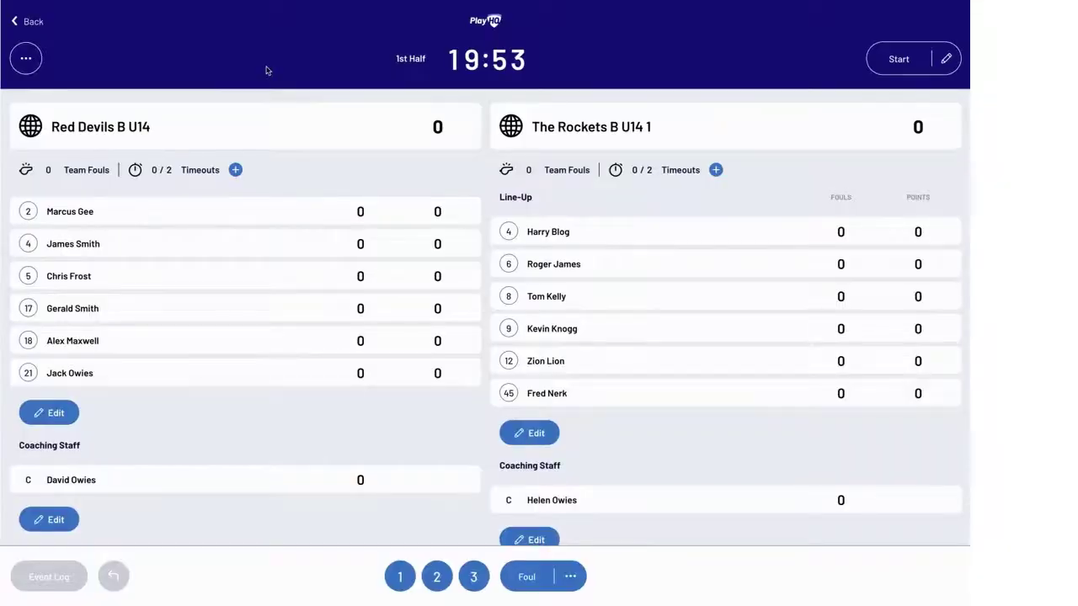
pyautogui.click(900, 63)
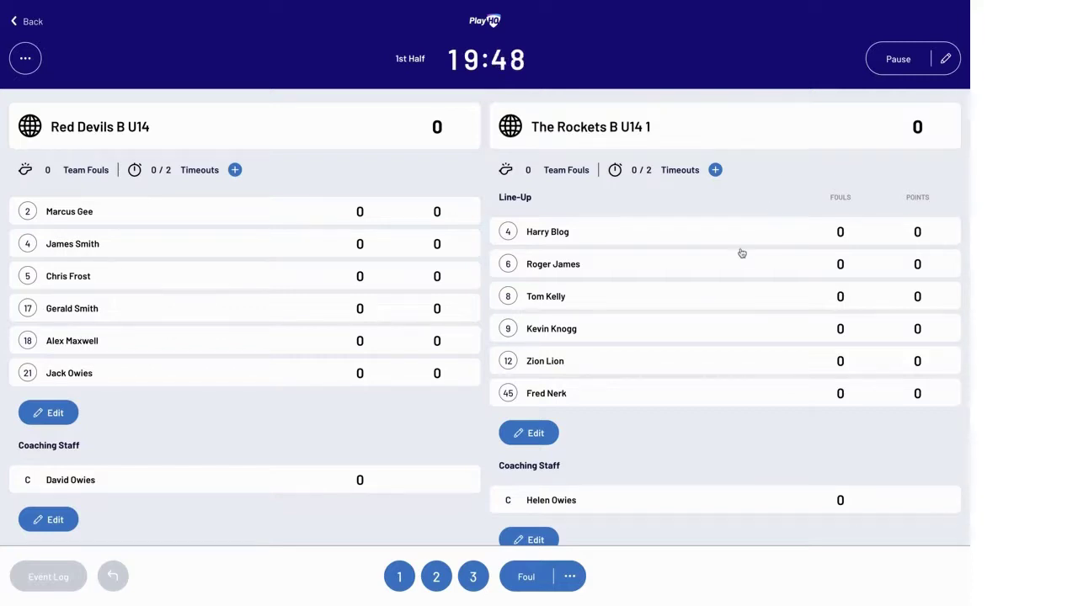
pyautogui.click(650, 296)
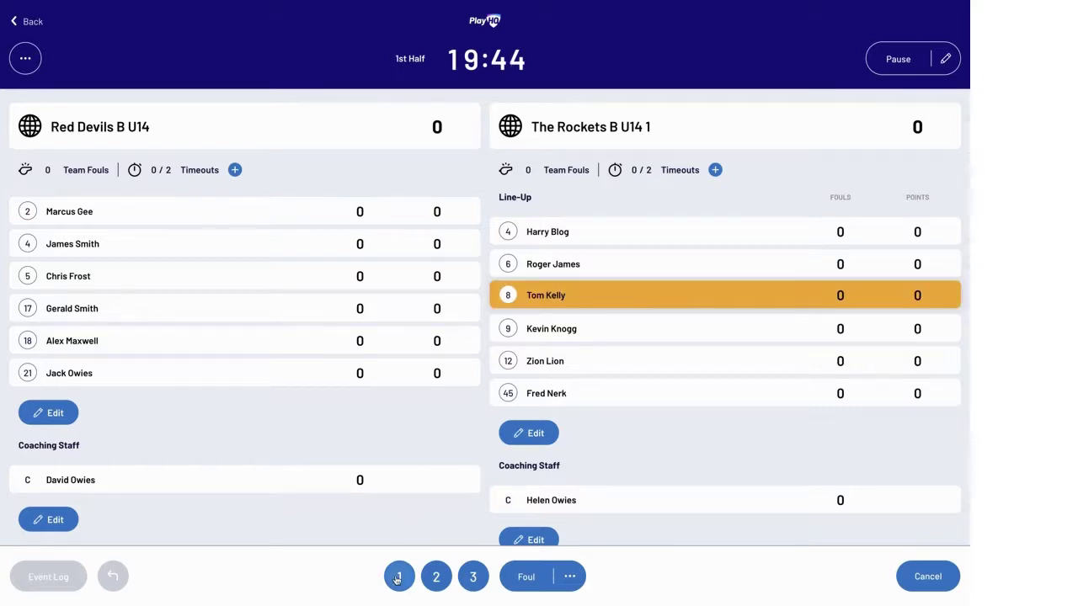
pyautogui.click(435, 579)
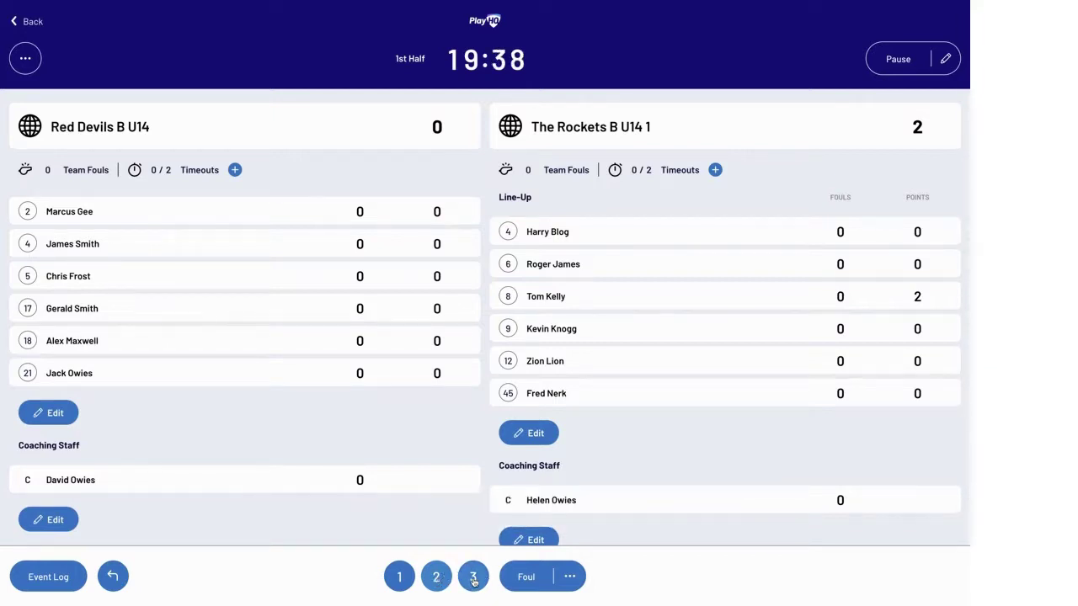
pyautogui.click(473, 579)
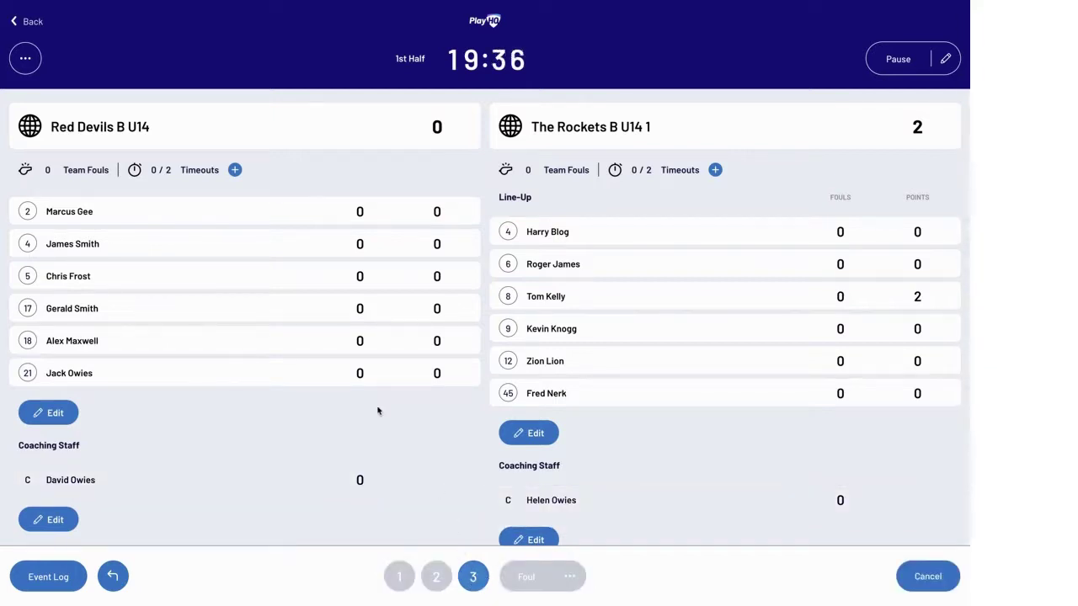
pyautogui.click(112, 280)
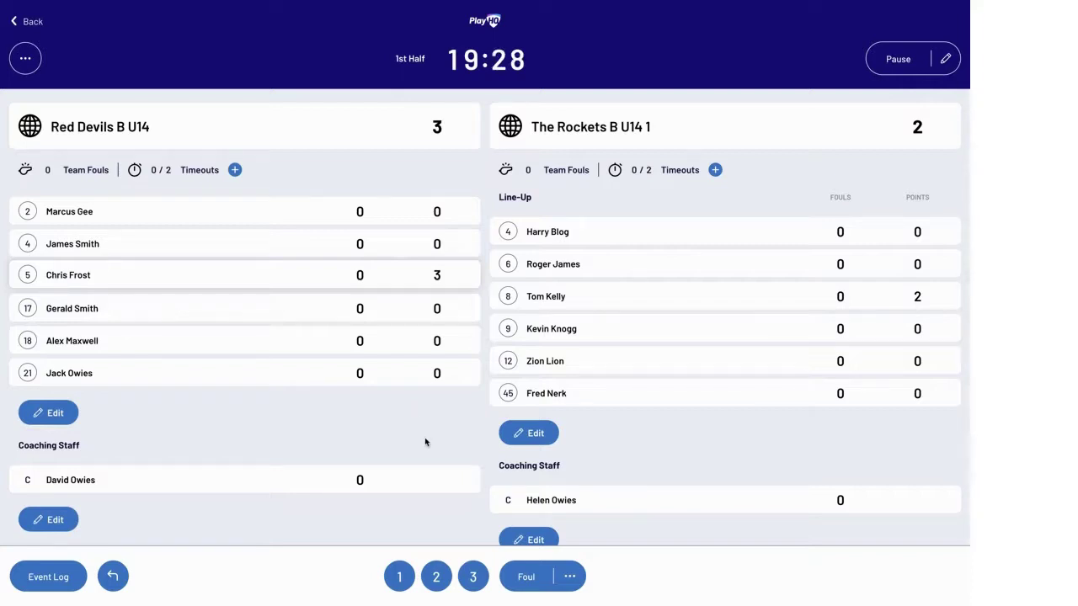
# - Record personal fouls for Fred Nerk and Zion Lion, then bring up the other foul types
pyautogui.click(524, 578)
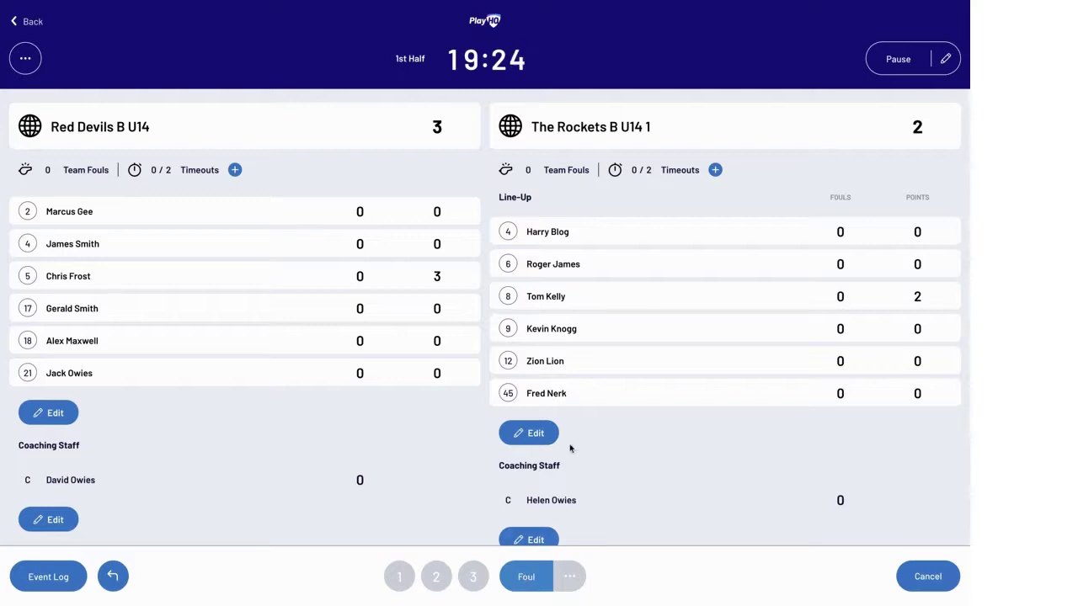
pyautogui.click(571, 394)
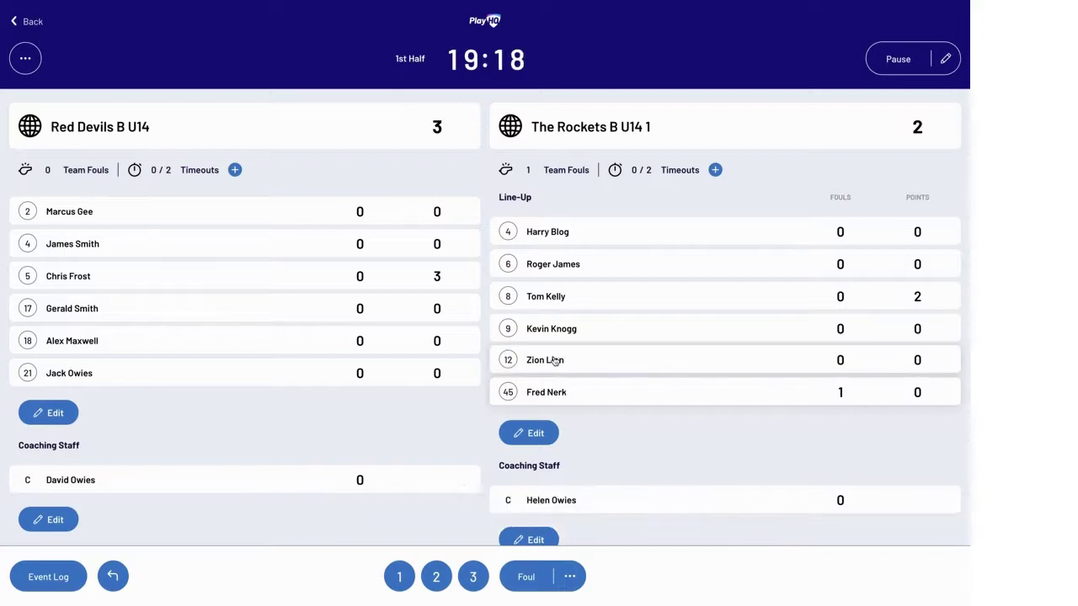
pyautogui.click(556, 361)
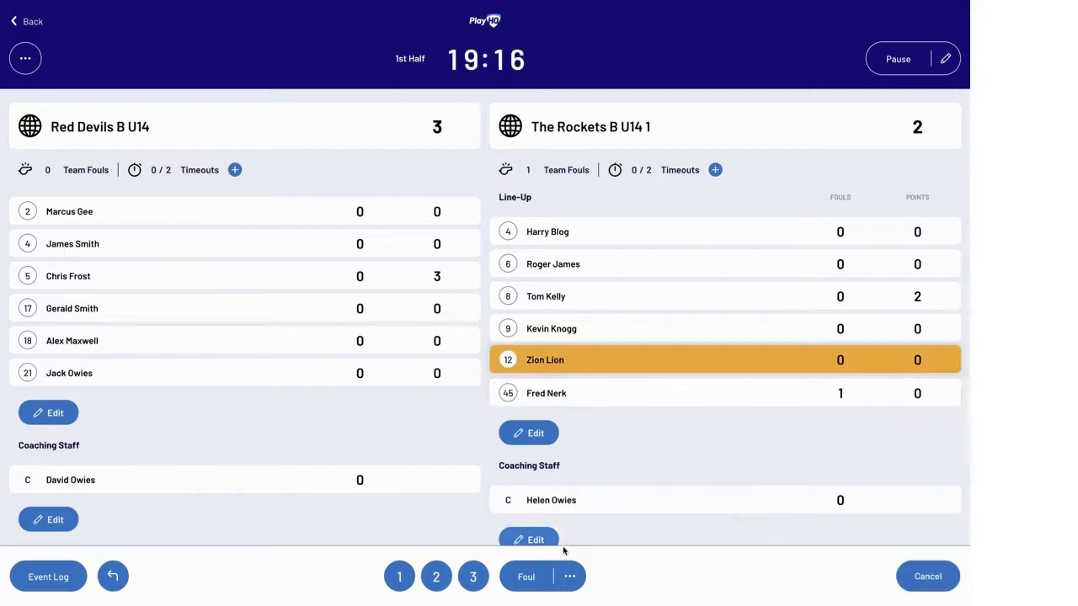
pyautogui.click(524, 579)
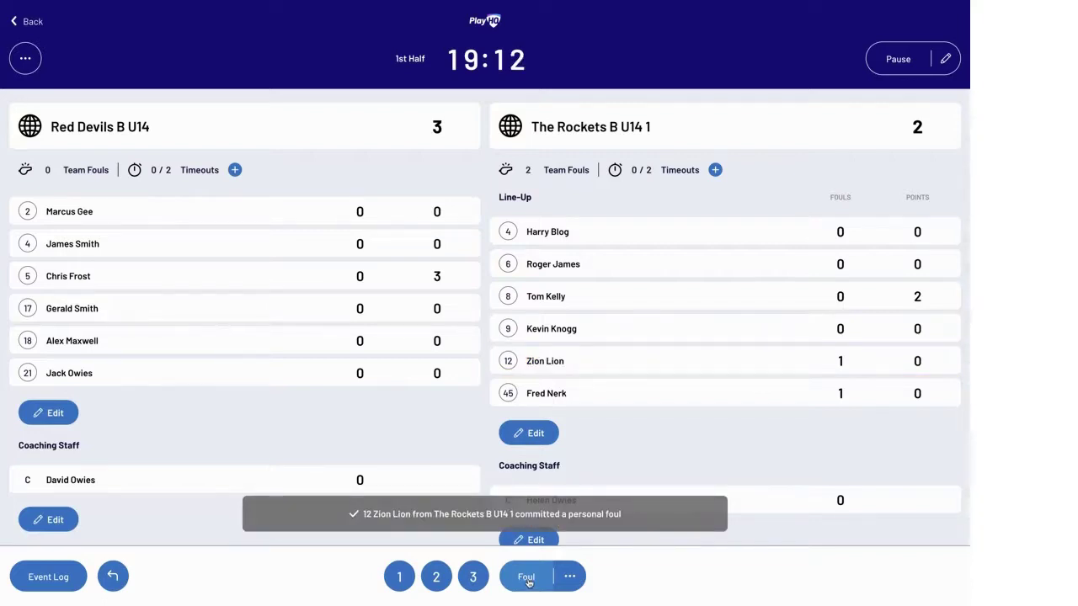
pyautogui.click(571, 578)
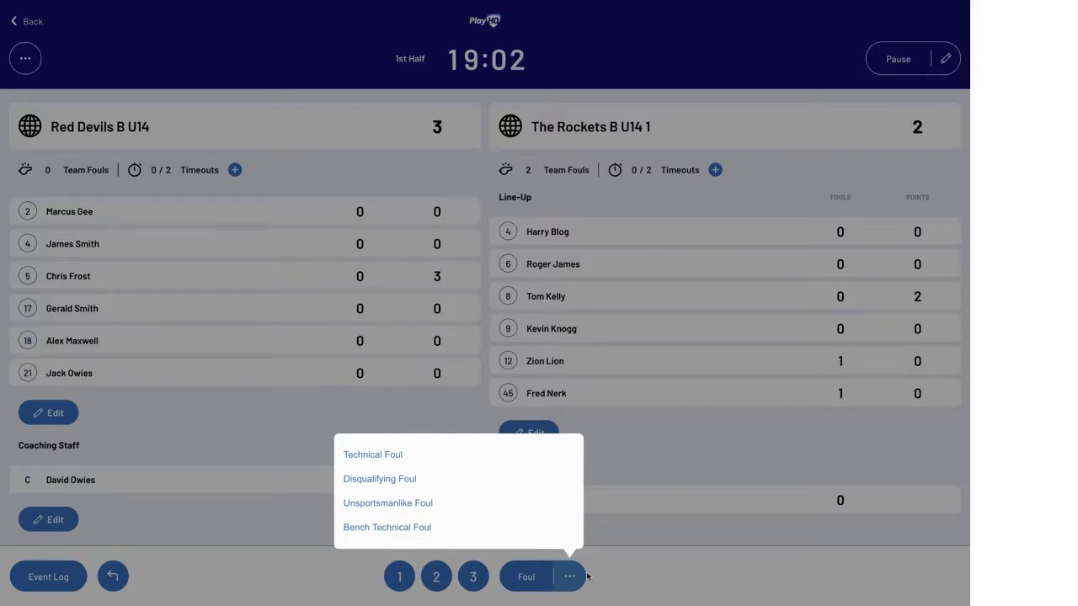
# - Dismiss the foul-type options and undo Zion Lion's foul
pyautogui.click(662, 545)
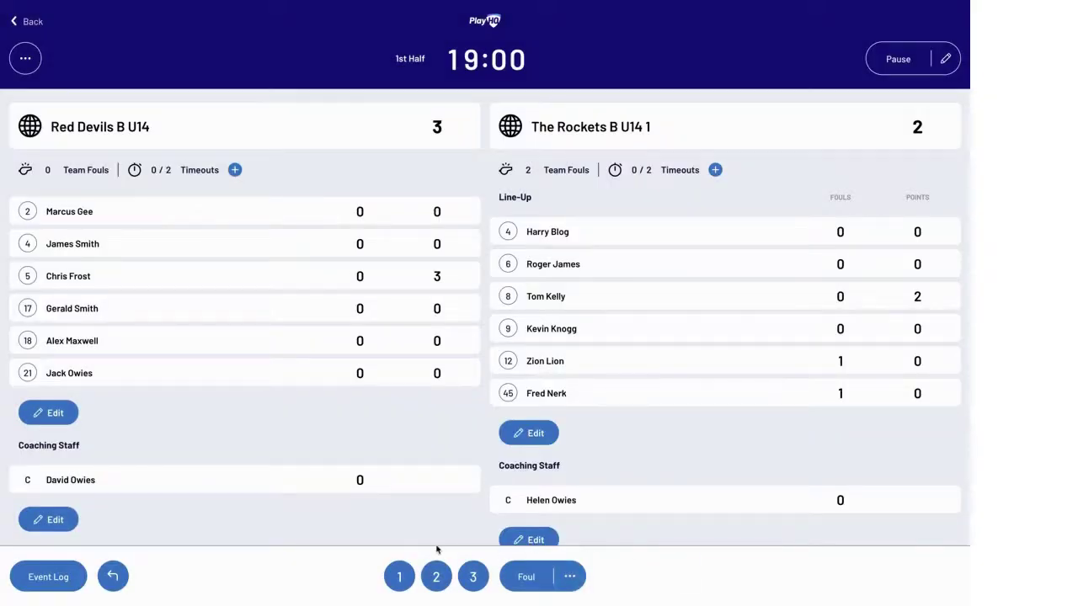
pyautogui.click(112, 578)
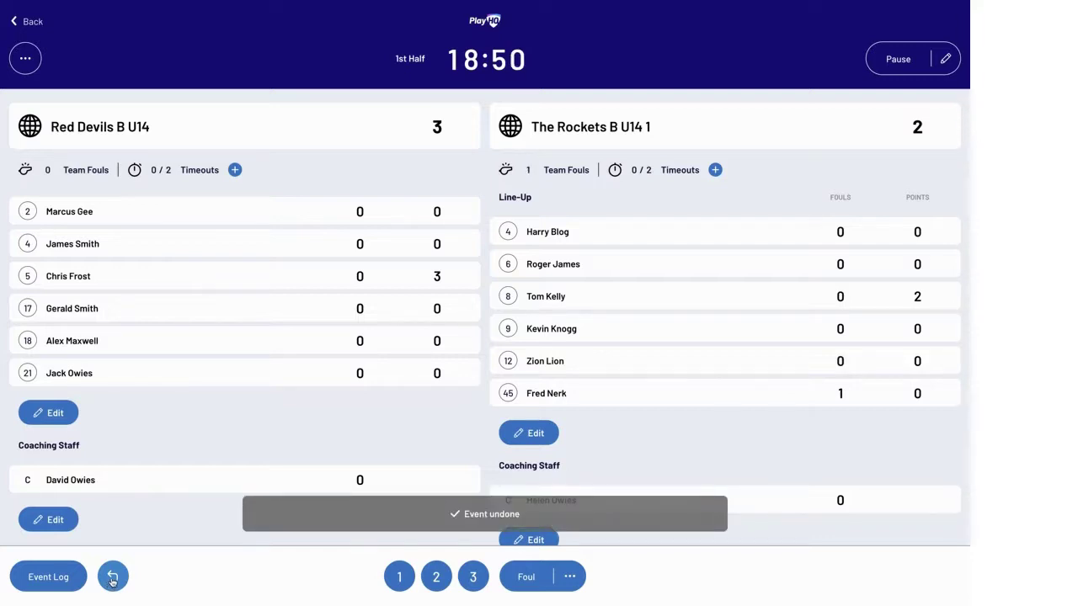
pyautogui.click(51, 577)
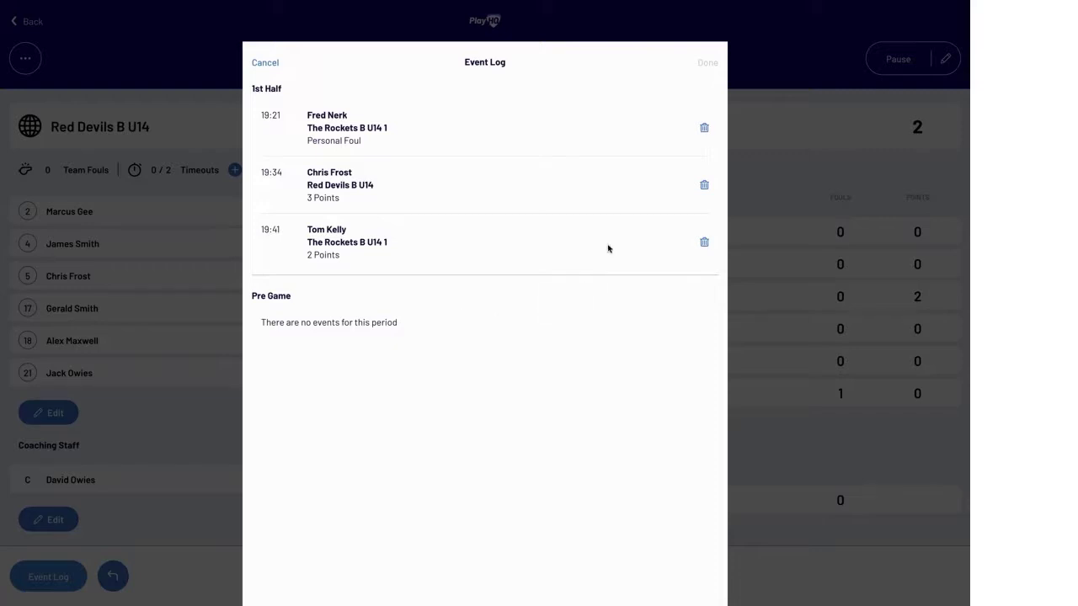
pyautogui.click(705, 187)
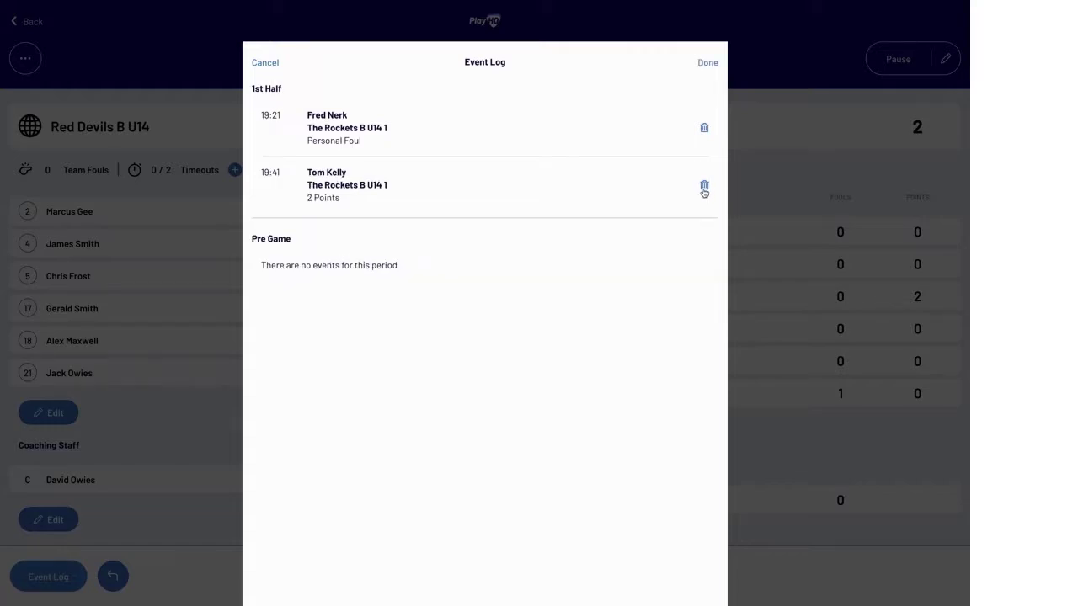
pyautogui.click(708, 63)
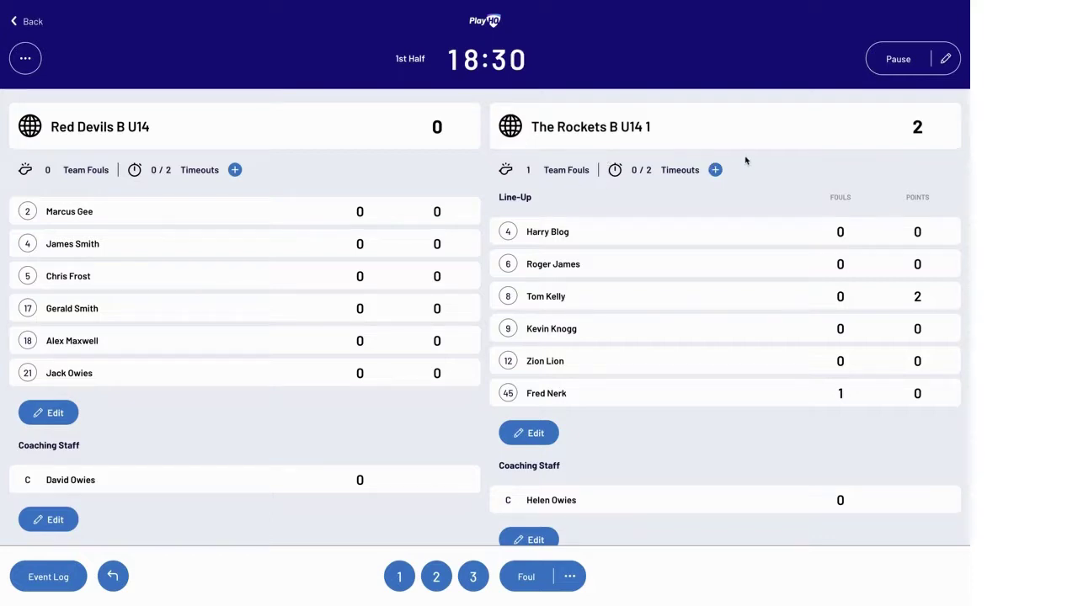
# - Pause the clock and confirm End Period from the game options menu to finish the 1st half
pyautogui.click(907, 64)
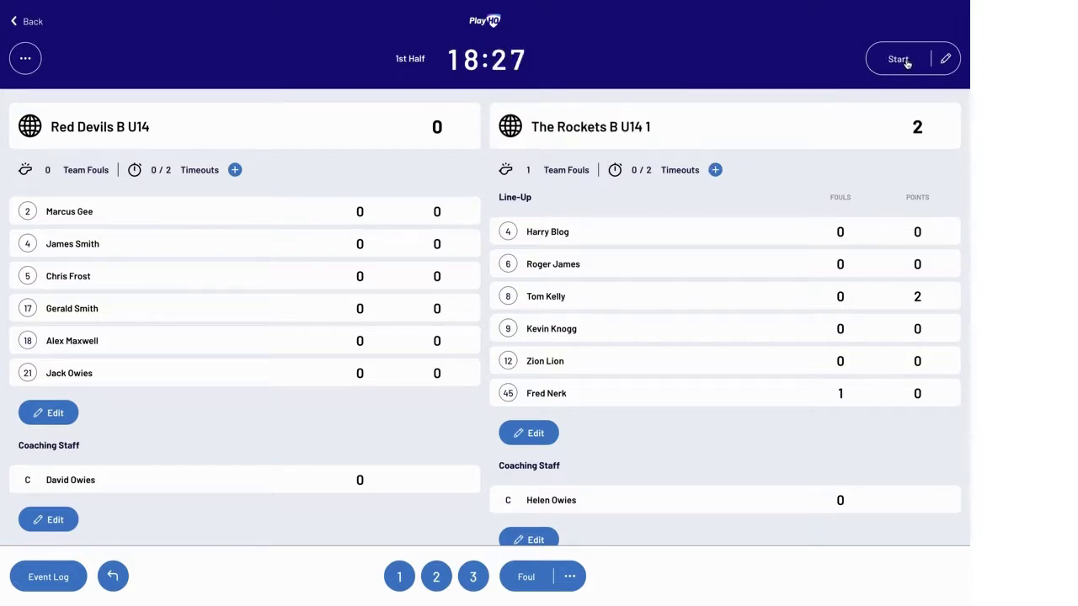
pyautogui.click(26, 61)
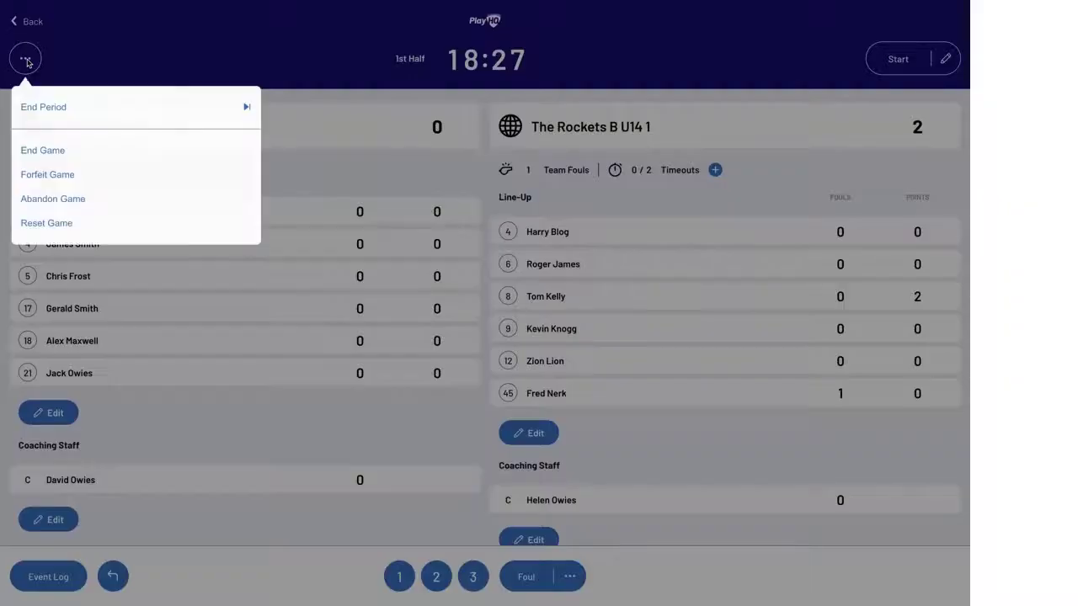
pyautogui.click(43, 110)
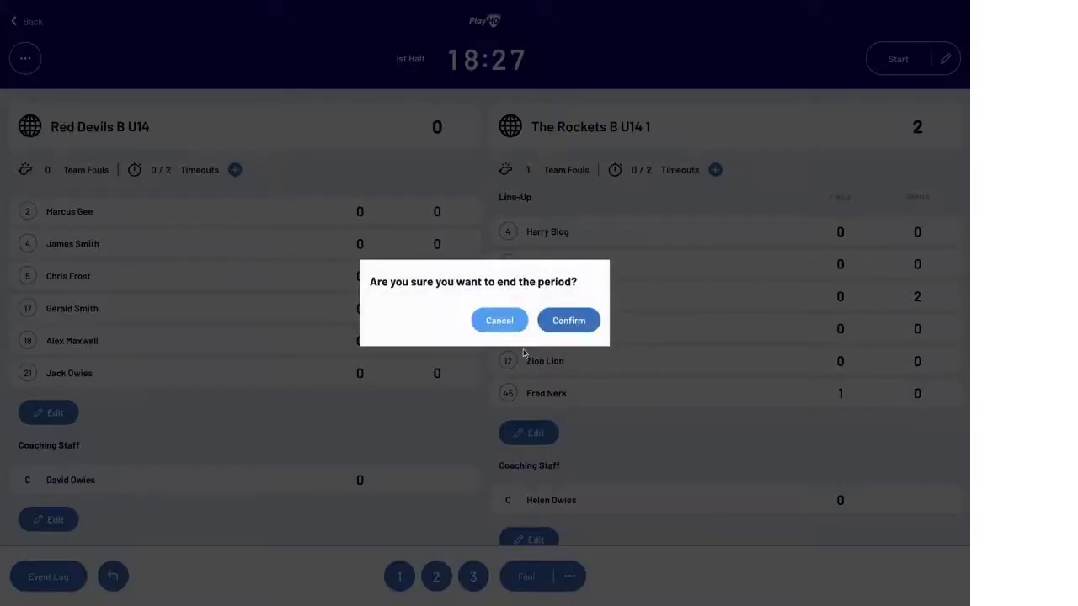
pyautogui.click(563, 330)
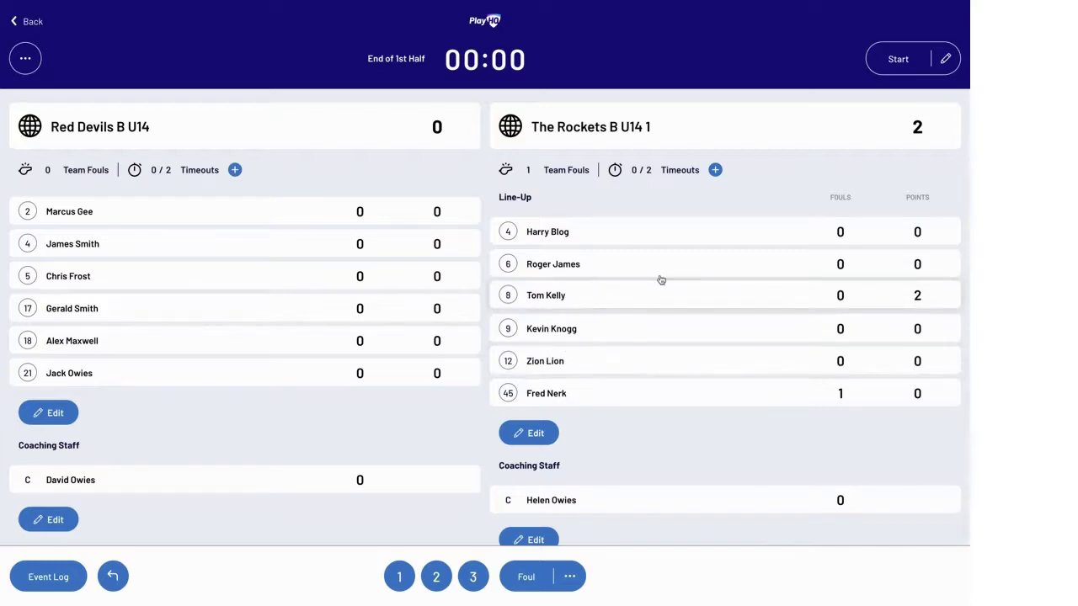
# - Start the 2nd-half clock and pause it at 19:52
pyautogui.click(898, 61)
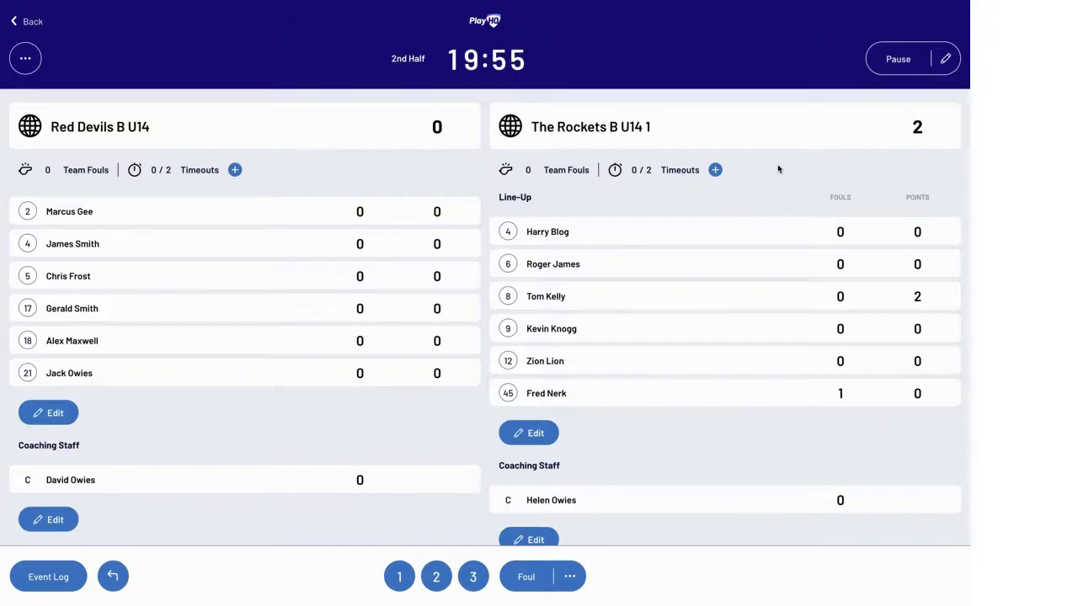
pyautogui.click(900, 64)
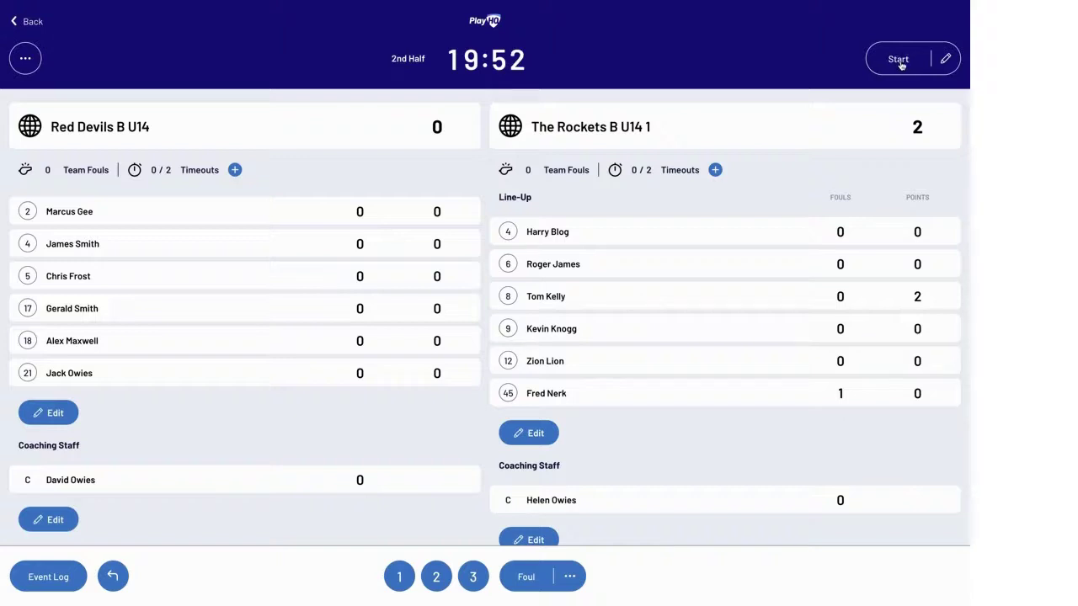